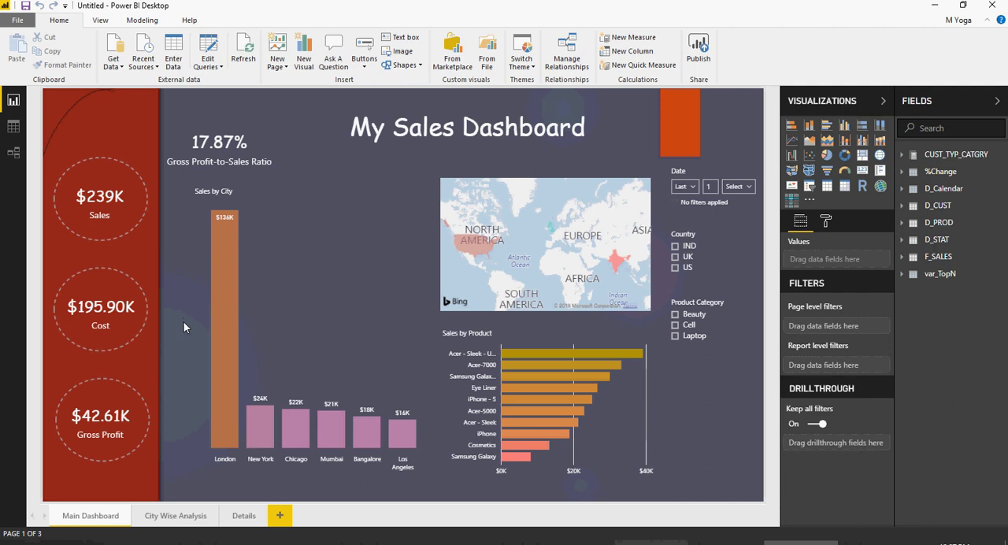
Drill through London's bar in Sales by City to City Wise Analysis
left_click(219, 304)
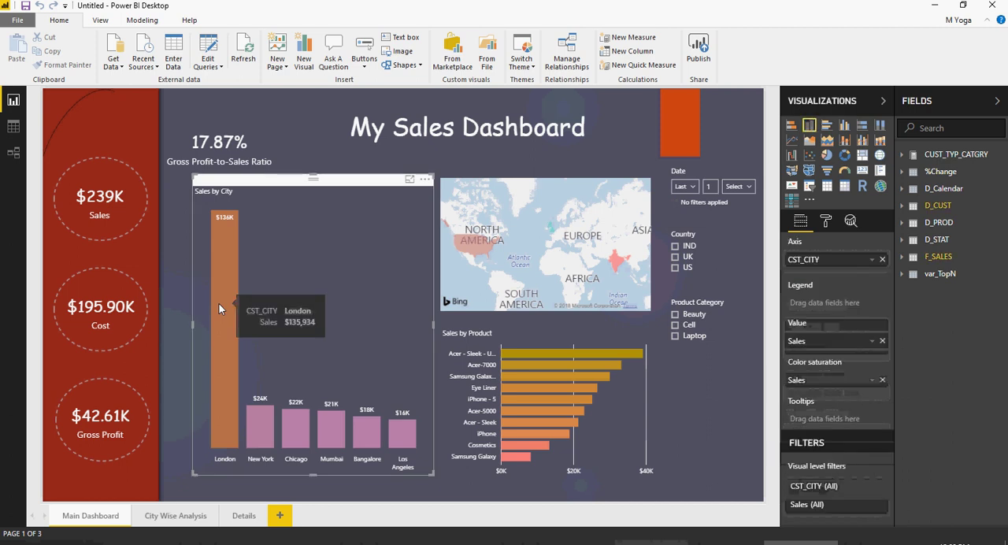
right_click(219, 304)
mouse_move(260, 370)
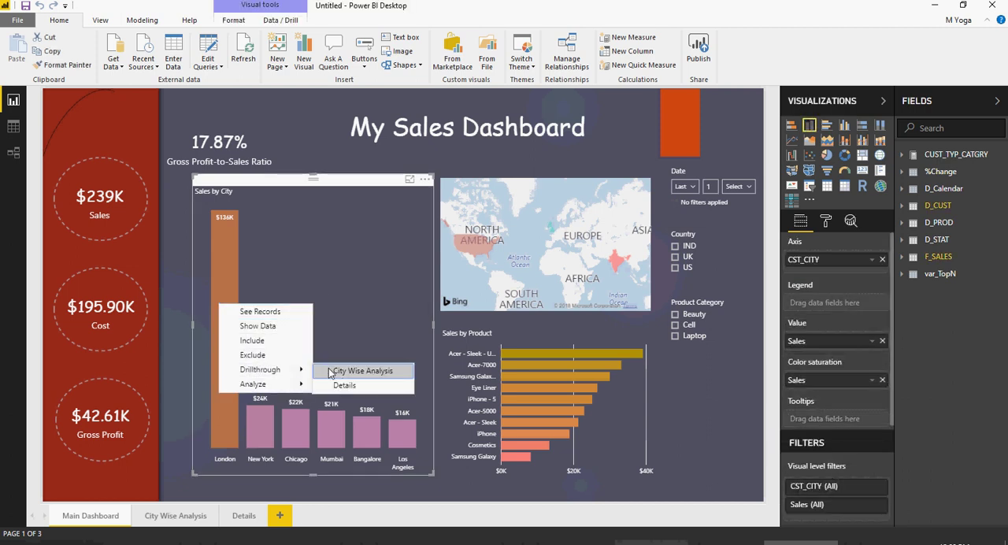
left_click(361, 370)
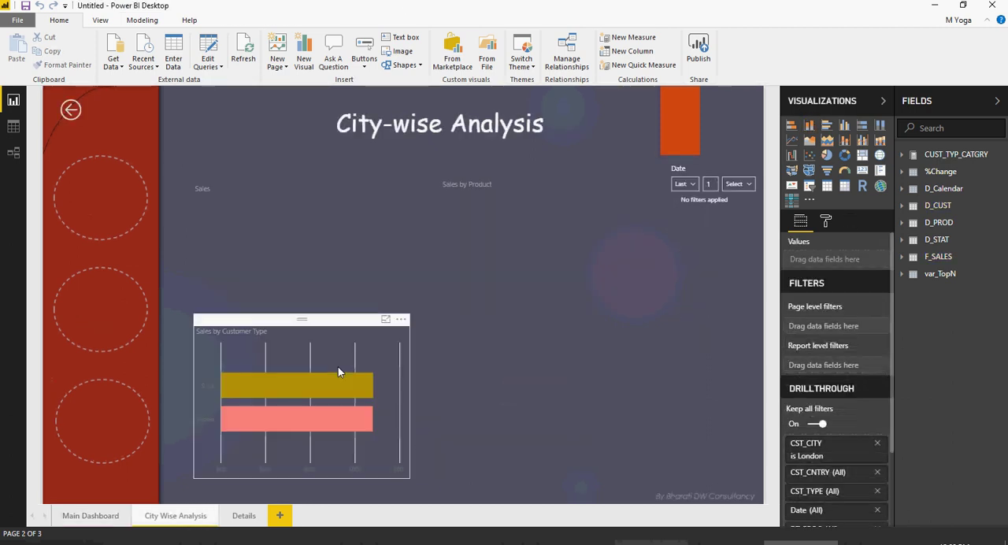
left_click(722, 431)
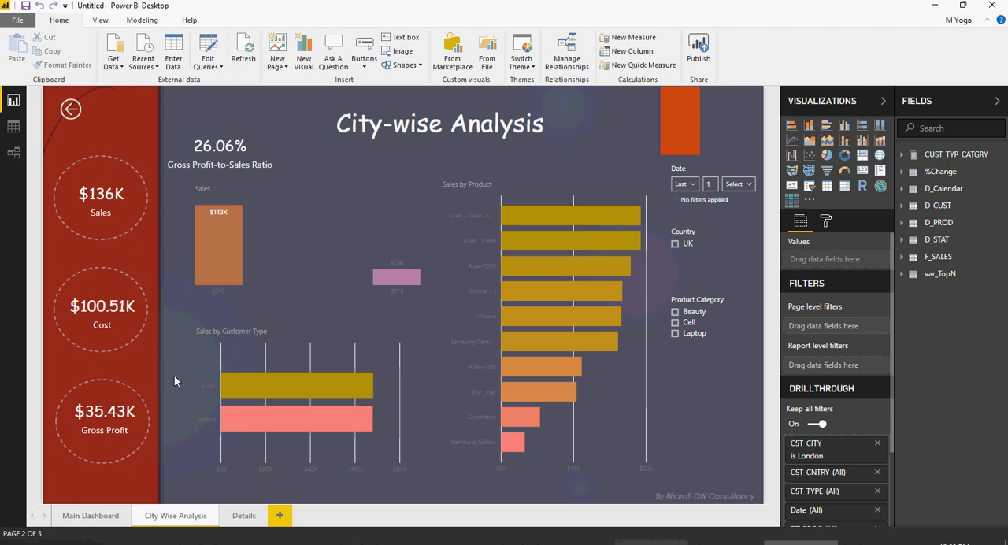
Drill through the pink Bronze bar in Sales by Customer Type to Details
right_click(238, 379)
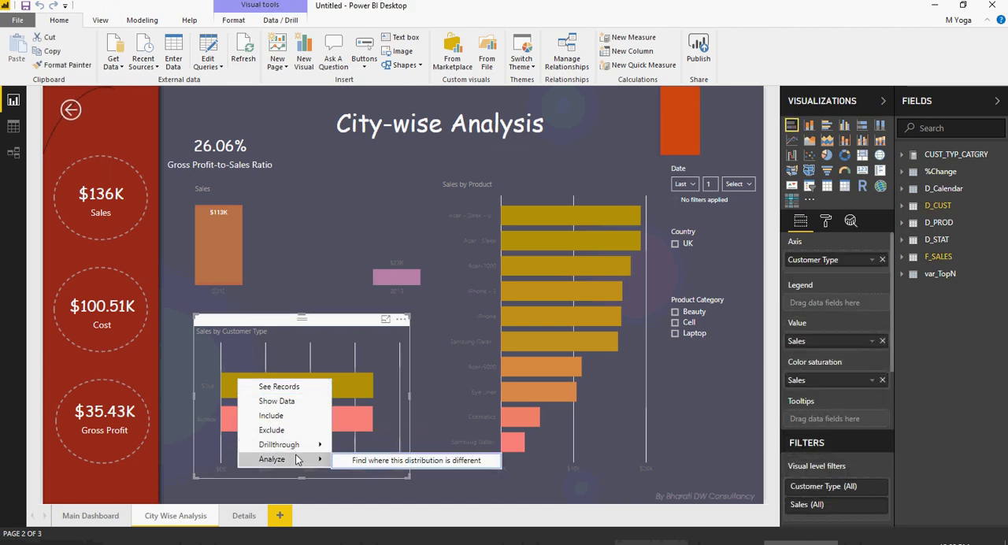
mouse_move(279, 444)
left_click(364, 460)
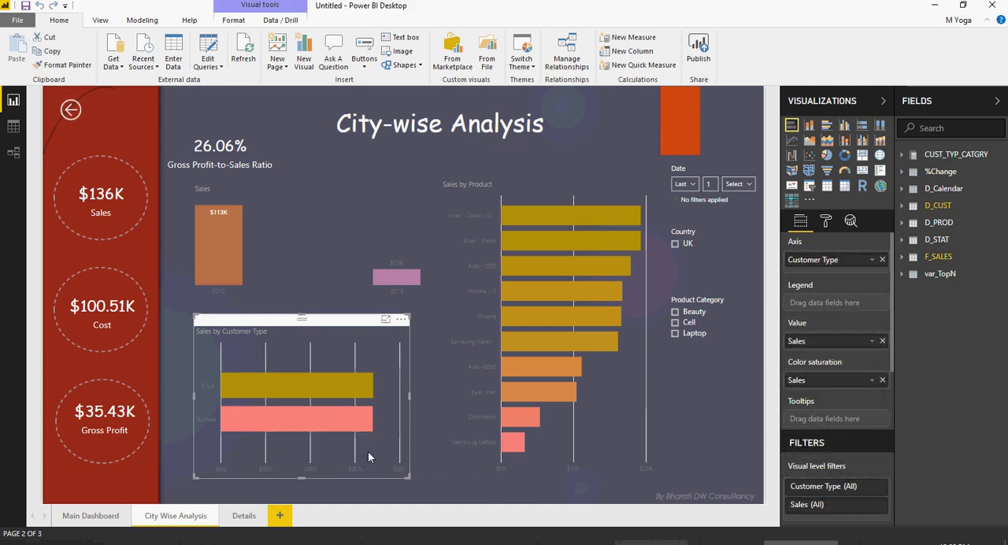
right_click(299, 426)
left_click(429, 490)
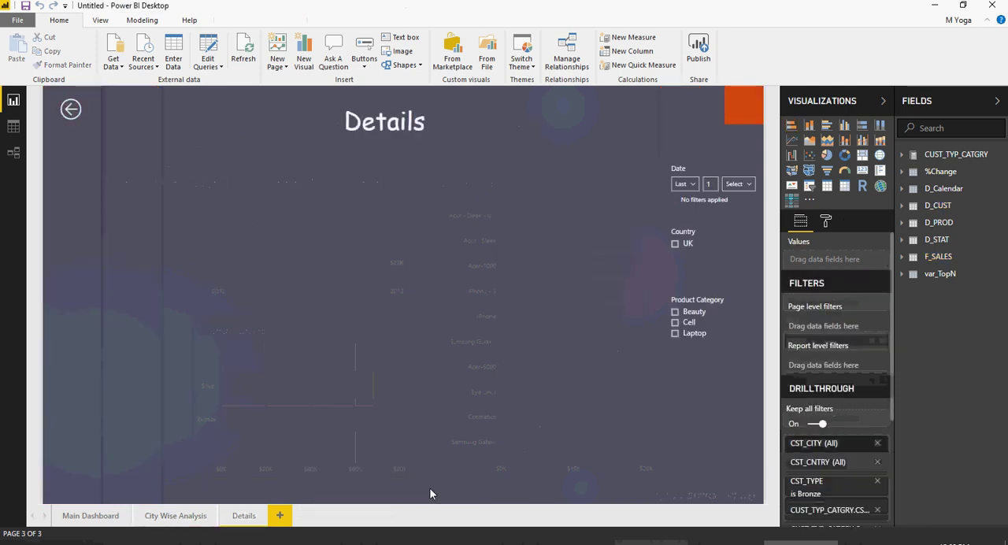